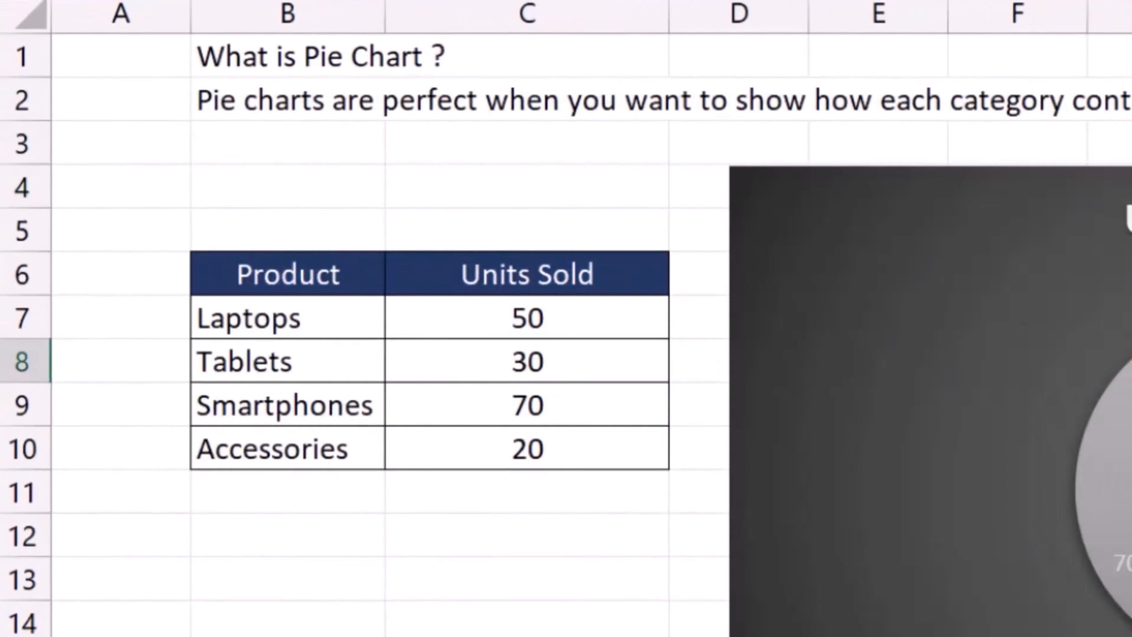
# Open the Line Graph worksheet and select an empty cell away from the monthly sales table
pyautogui.click(47, 614)
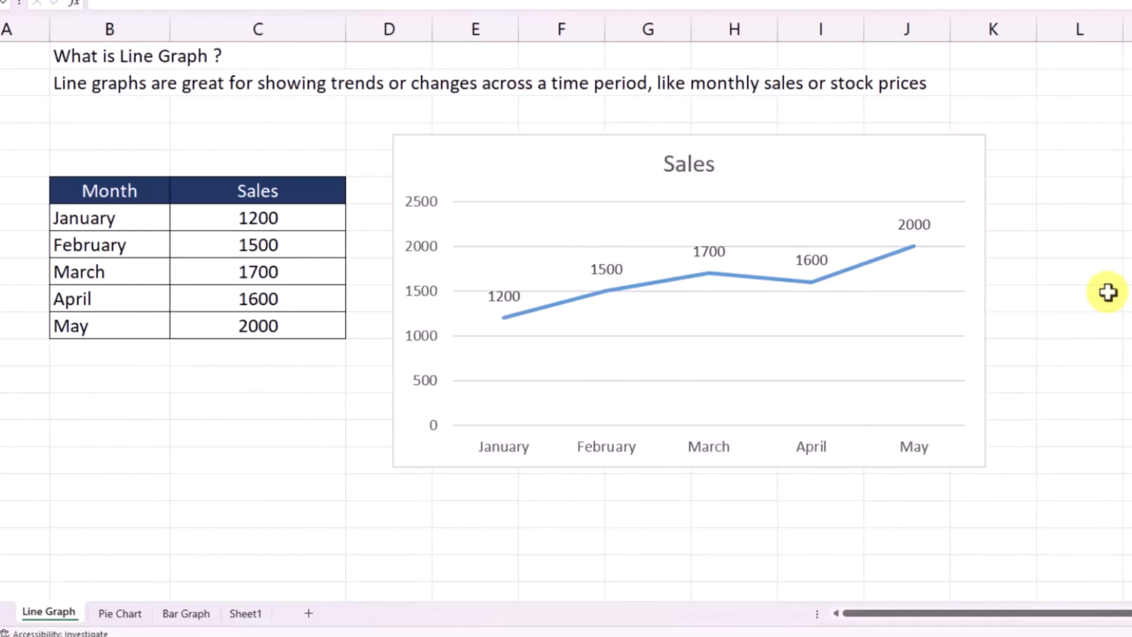
pyautogui.click(1079, 271)
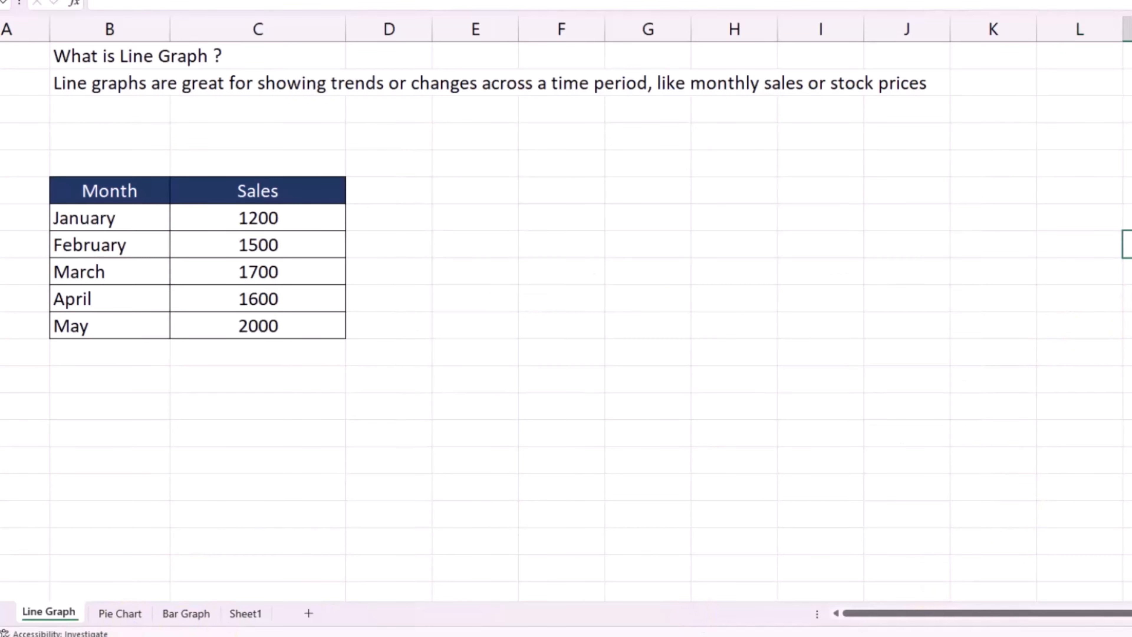
pyautogui.click(1128, 271)
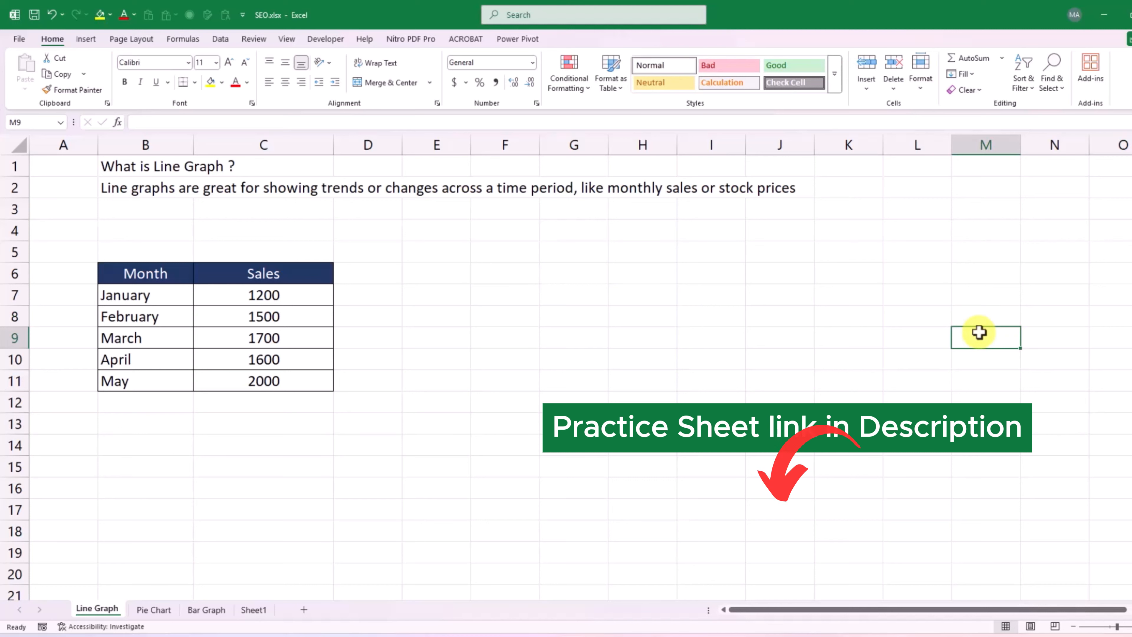
pyautogui.press('Up')
pyautogui.click(979, 333)
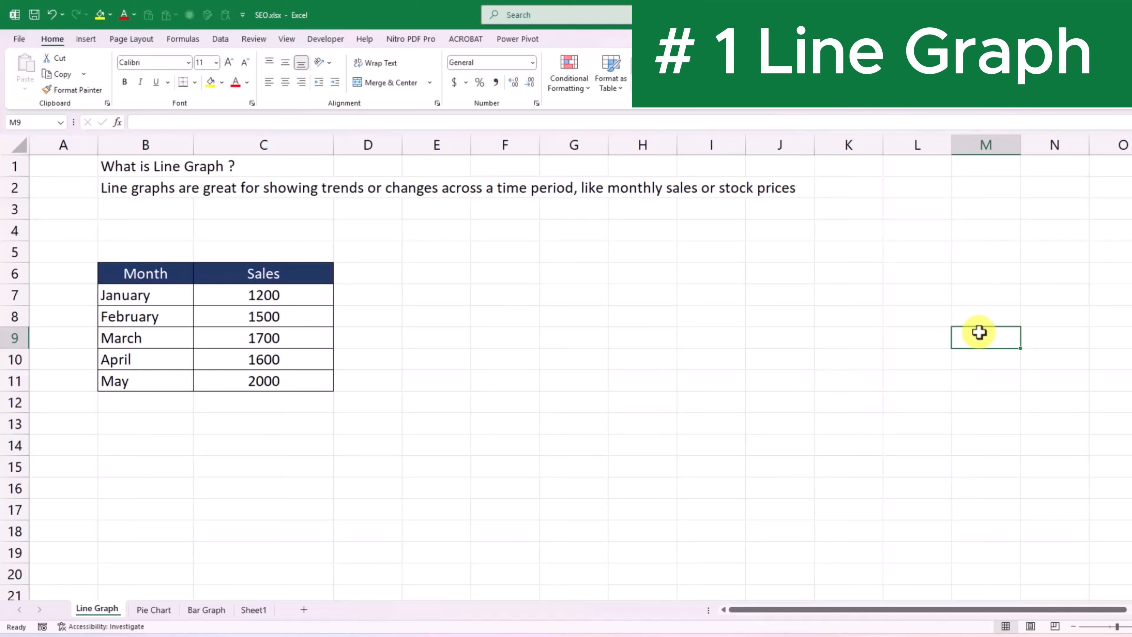
pyautogui.press('Up')
pyautogui.click(979, 333)
pyautogui.press('Up')
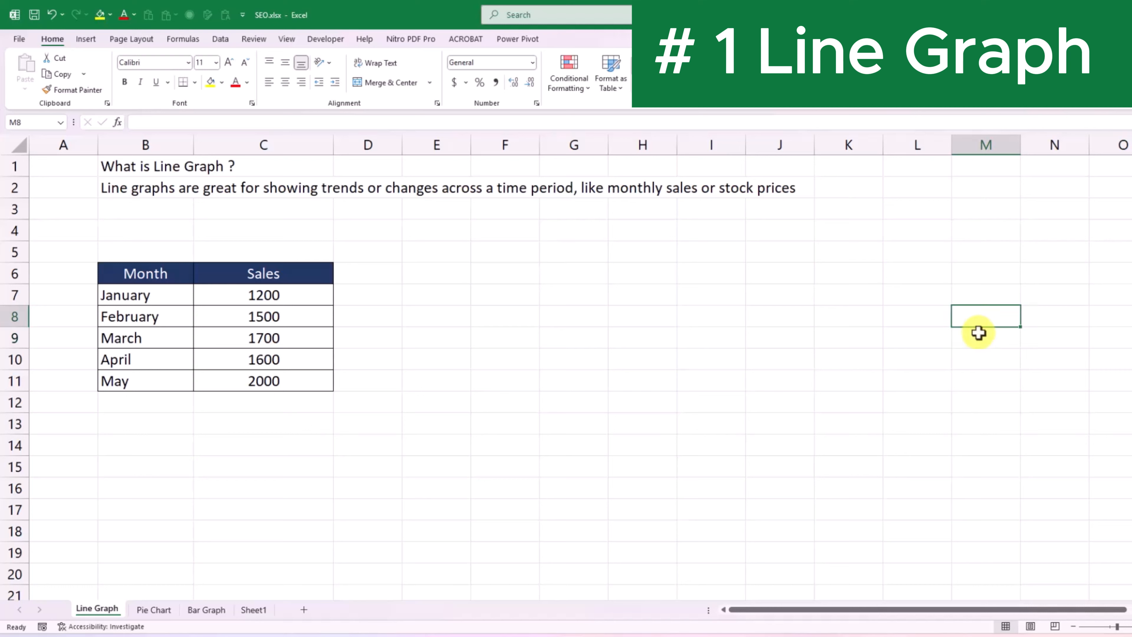
# Insert a blank 2-D line chart with empty cell M9 selected instead of the data table
pyautogui.click(979, 332)
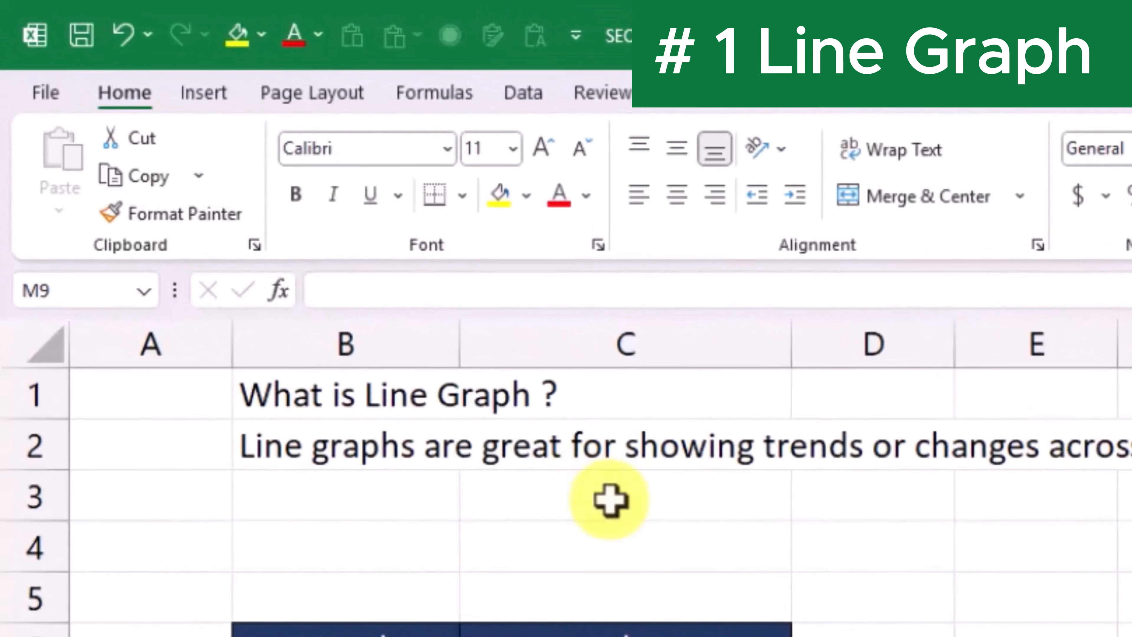
pyautogui.click(203, 93)
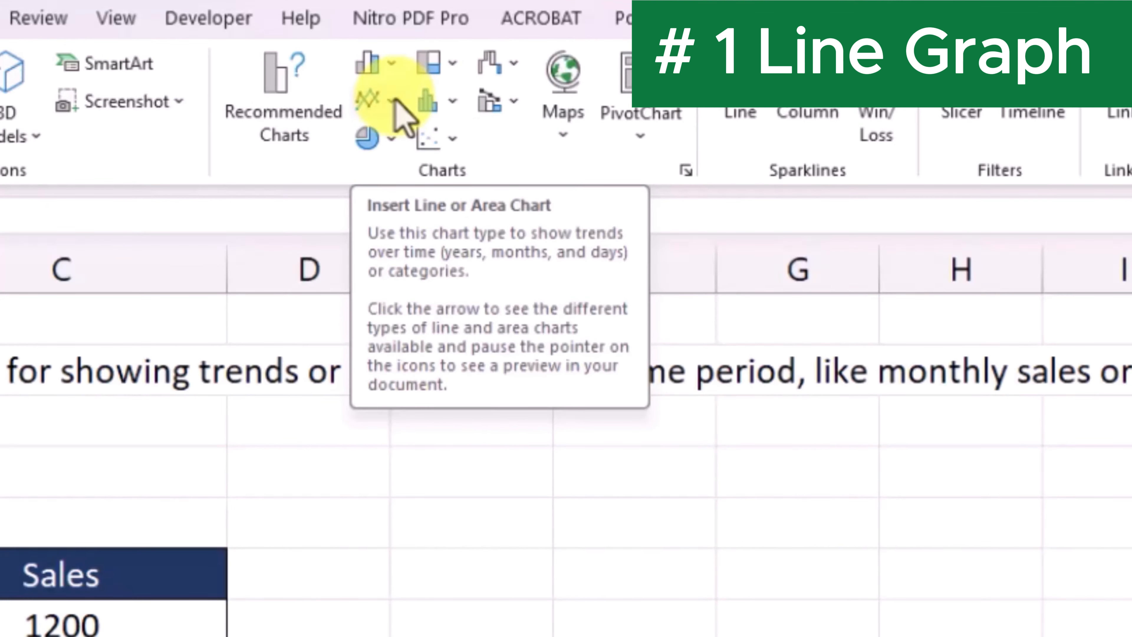
pyautogui.click(392, 102)
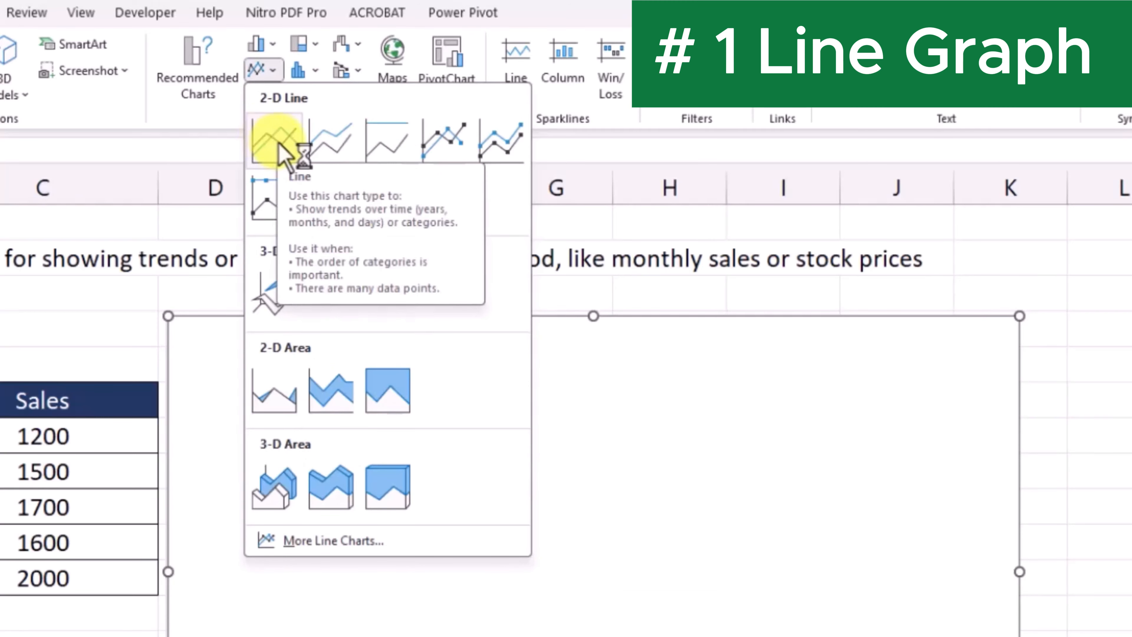
pyautogui.click(280, 154)
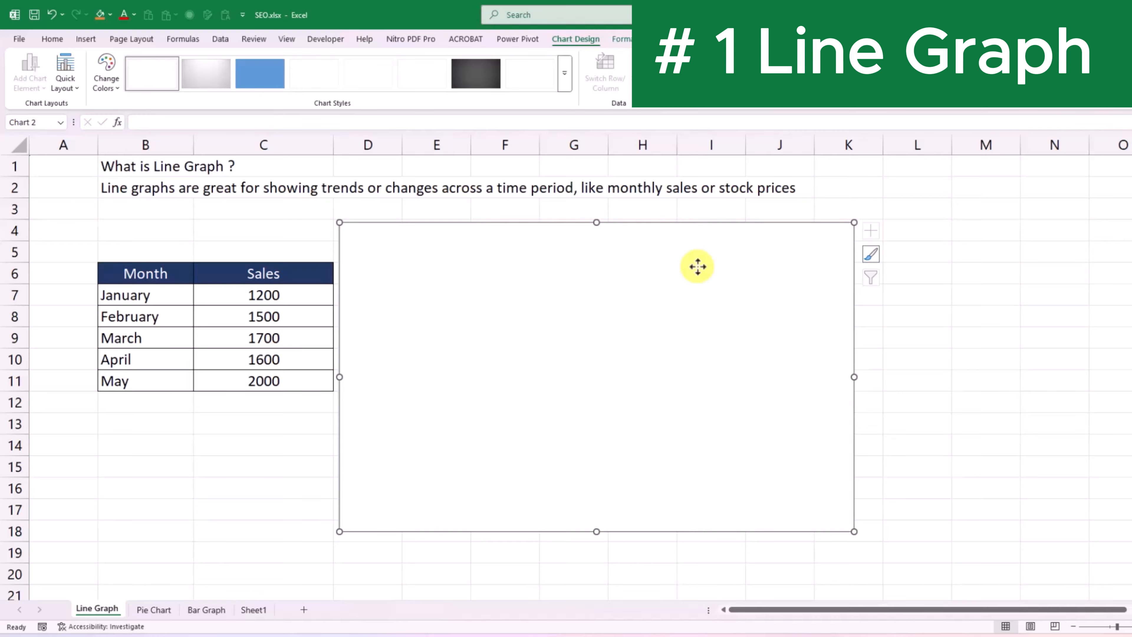
# Open the data source selection of the blank line chart and add a series named Sales
pyautogui.rightClick(540, 250)
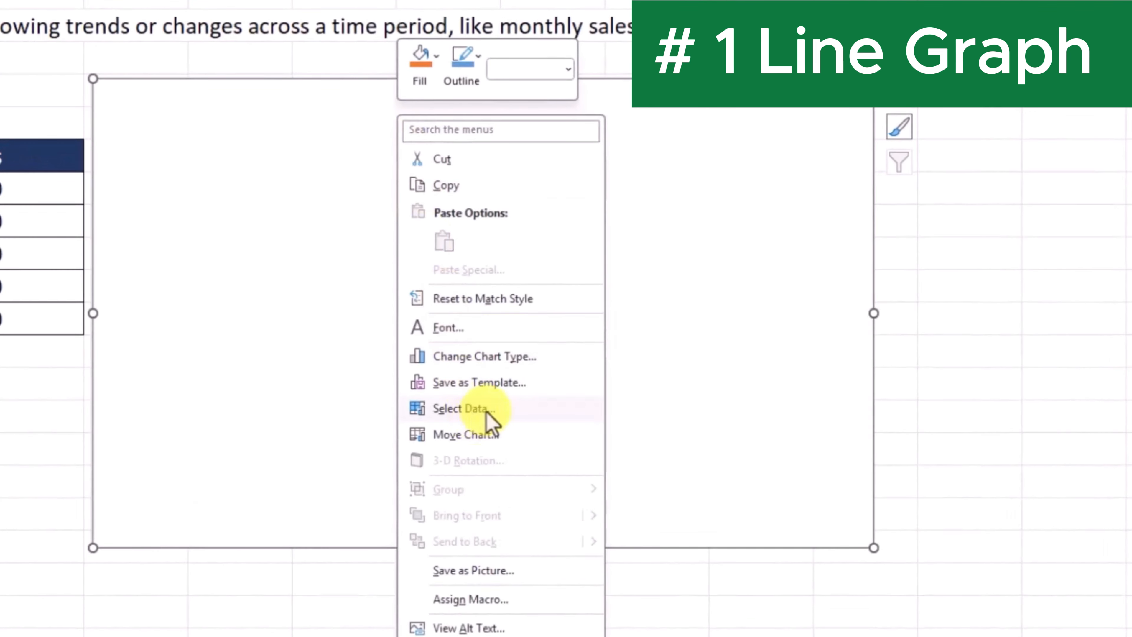
pyautogui.click(487, 411)
pyautogui.moveTo(720, 108); pyautogui.dragTo(374, 147)
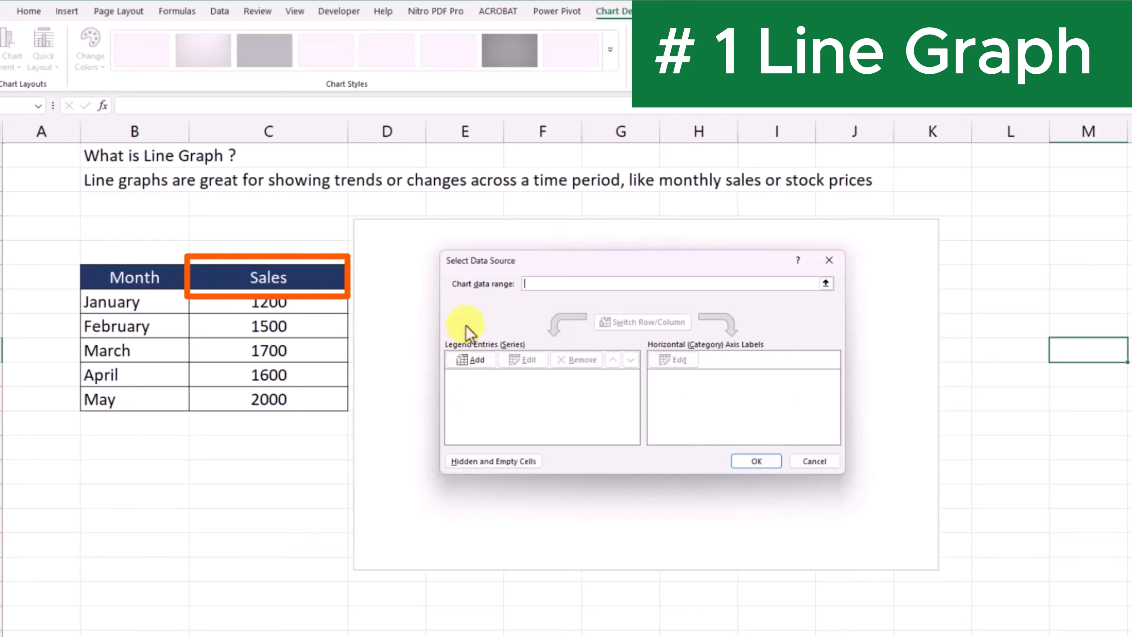
pyautogui.click(471, 360)
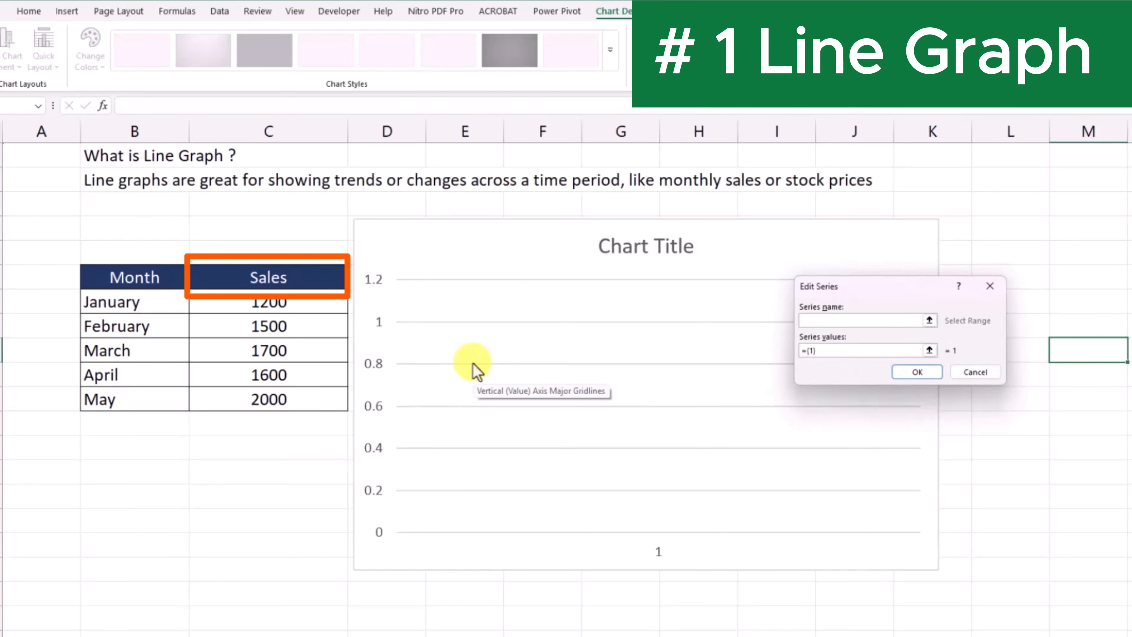
pyautogui.write('Sales')
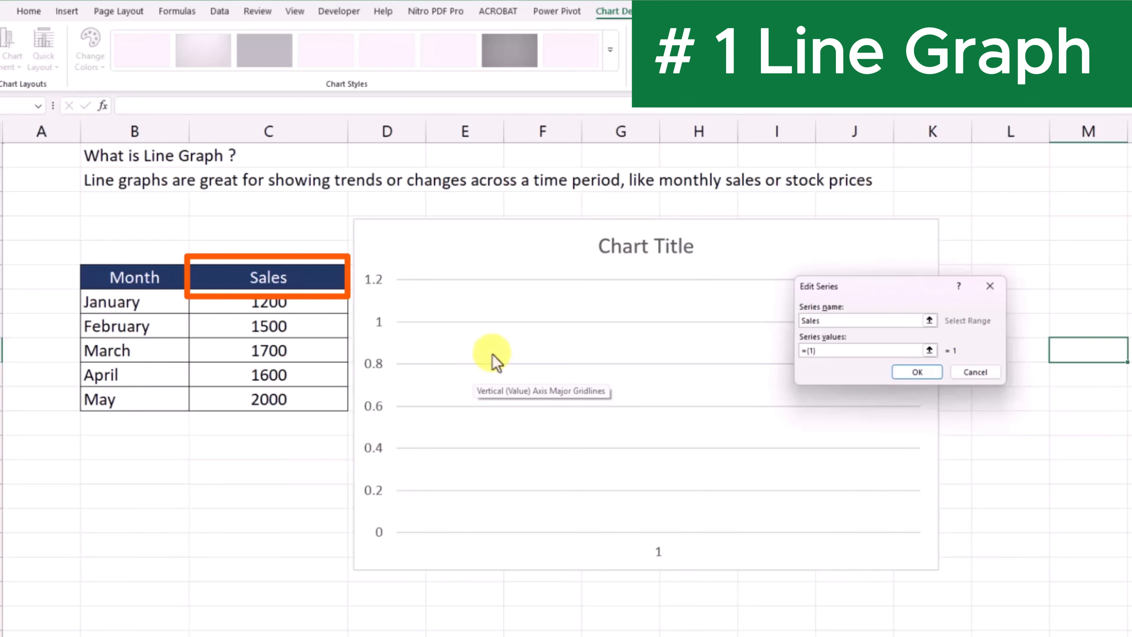
# Replace the new series' default values with the sales figures in C7:C11 and accept the series
pyautogui.click(816, 350)
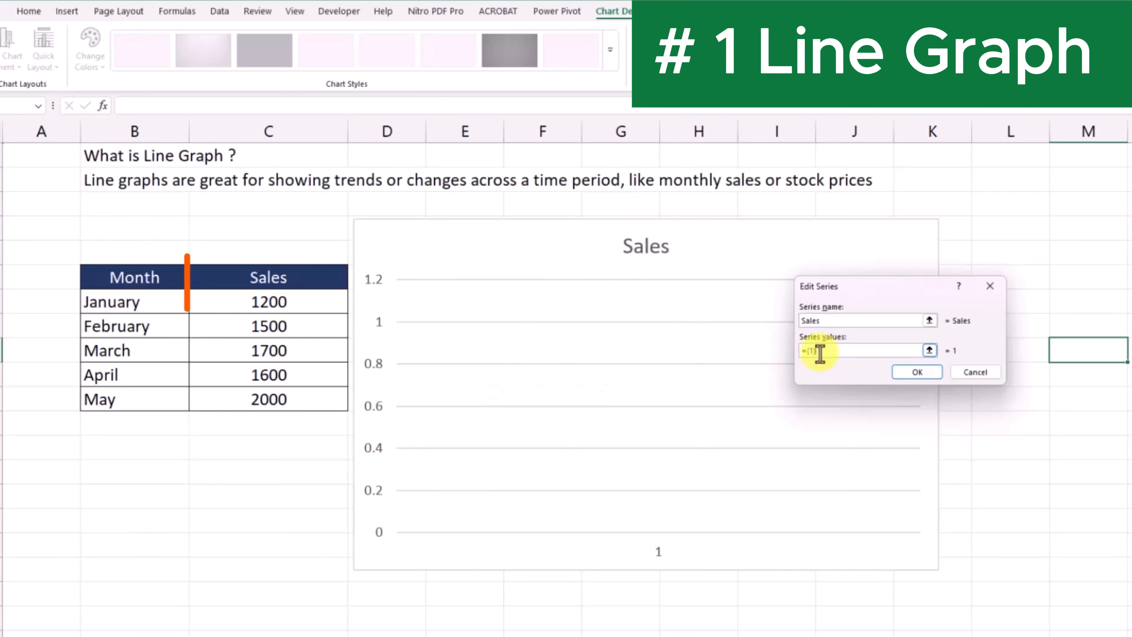
pyautogui.press('BackSpace')
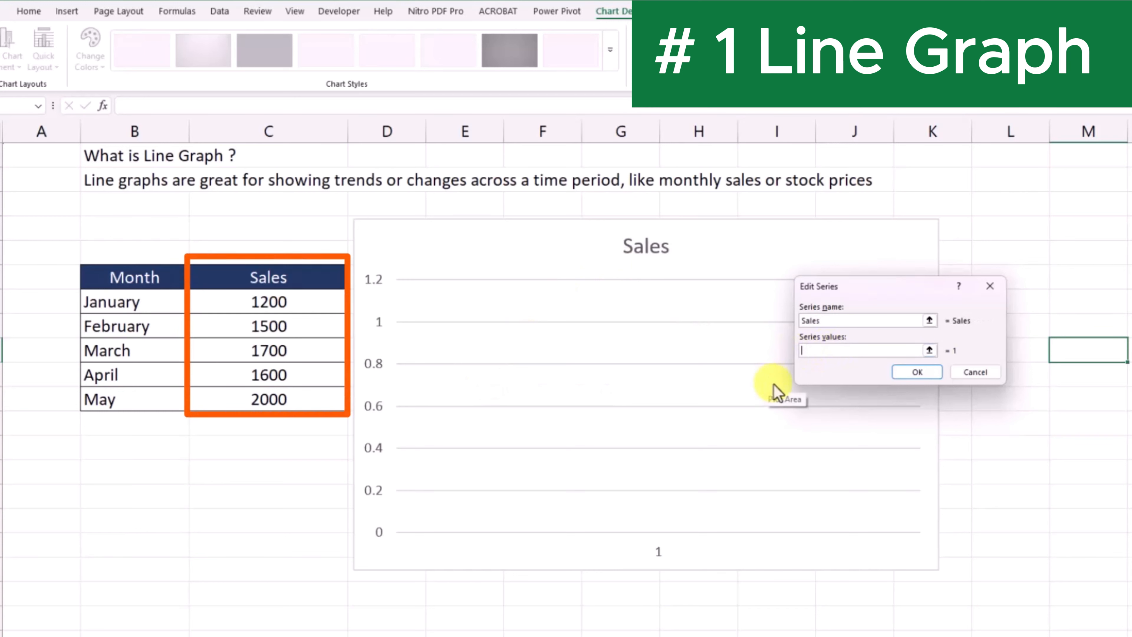
pyautogui.click(284, 297)
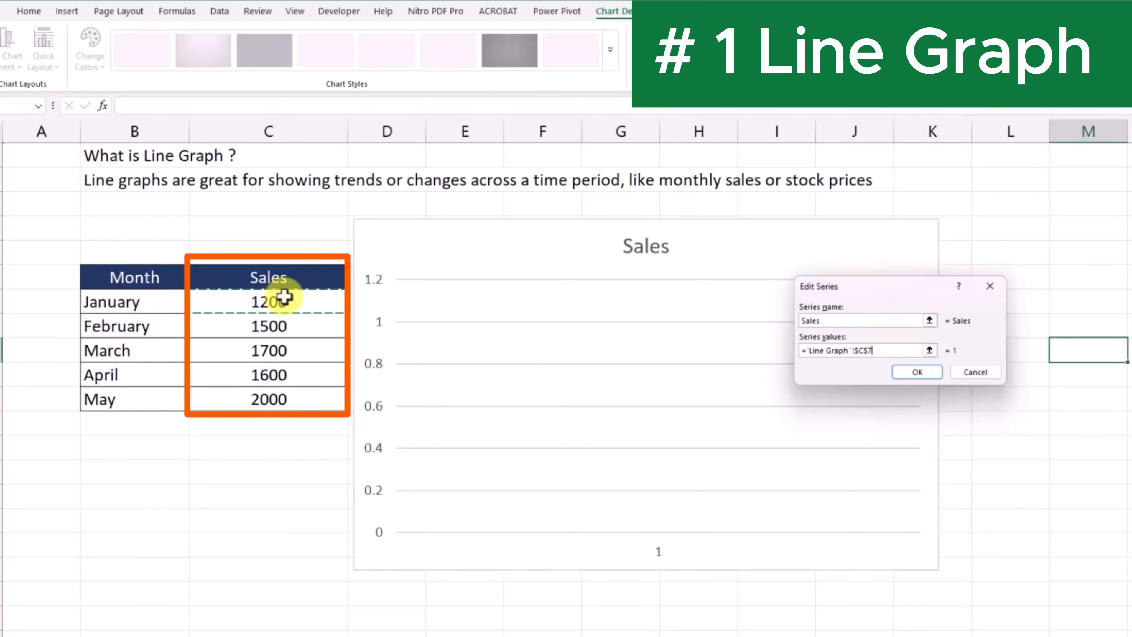
pyautogui.moveTo(284, 297); pyautogui.dragTo(278, 402)
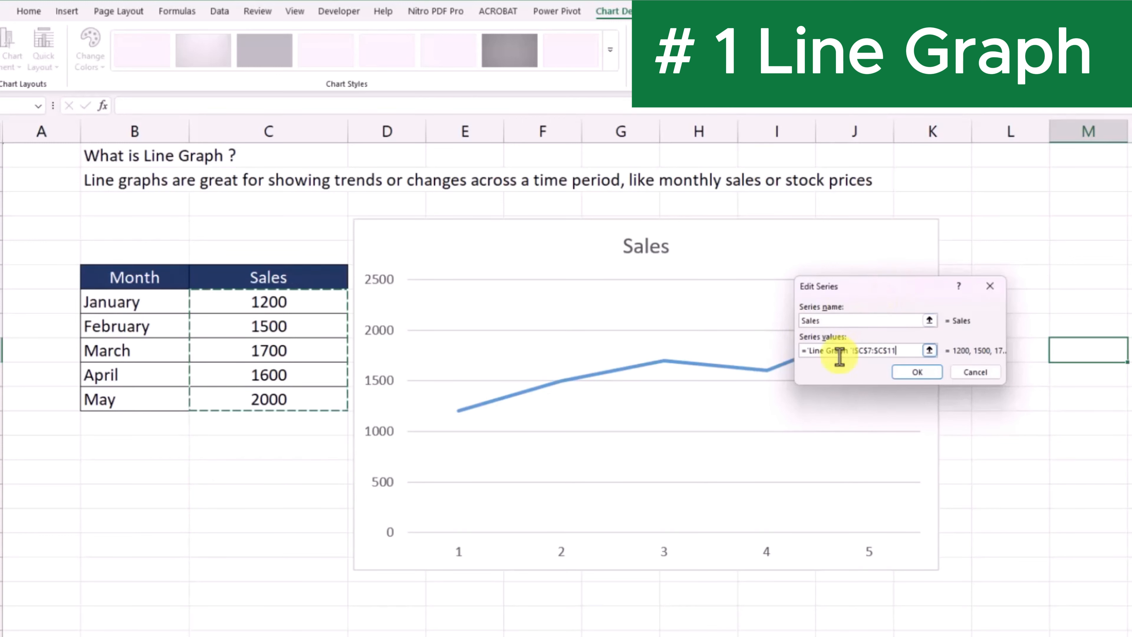
pyautogui.click(912, 374)
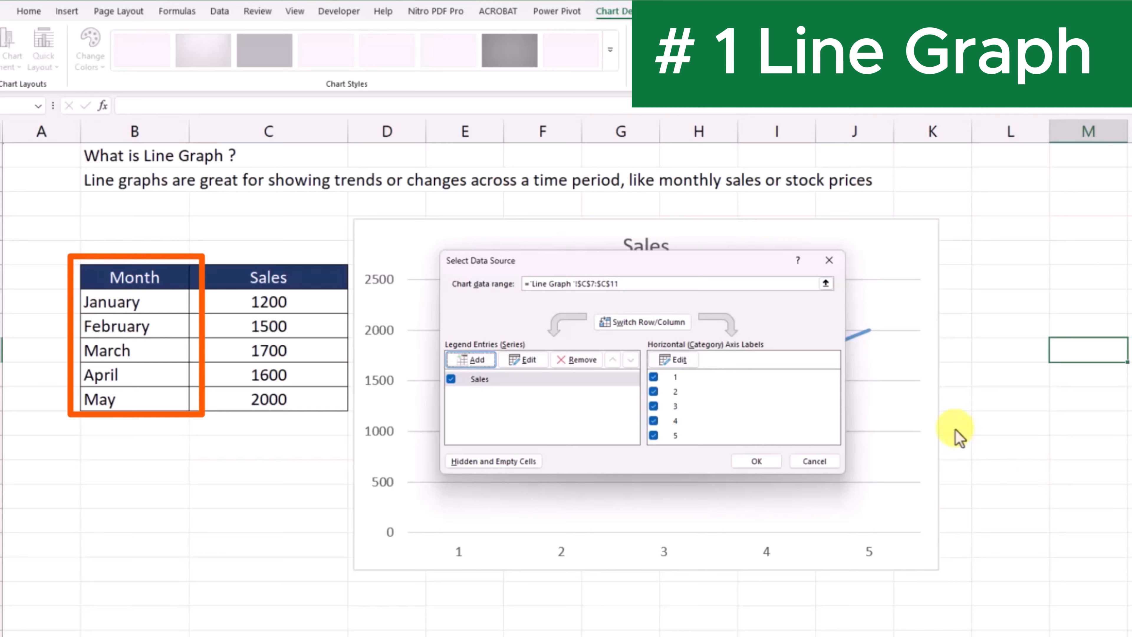
# Set the horizontal axis labels to the months in B7:B11 and apply the chart's data source
pyautogui.click(686, 365)
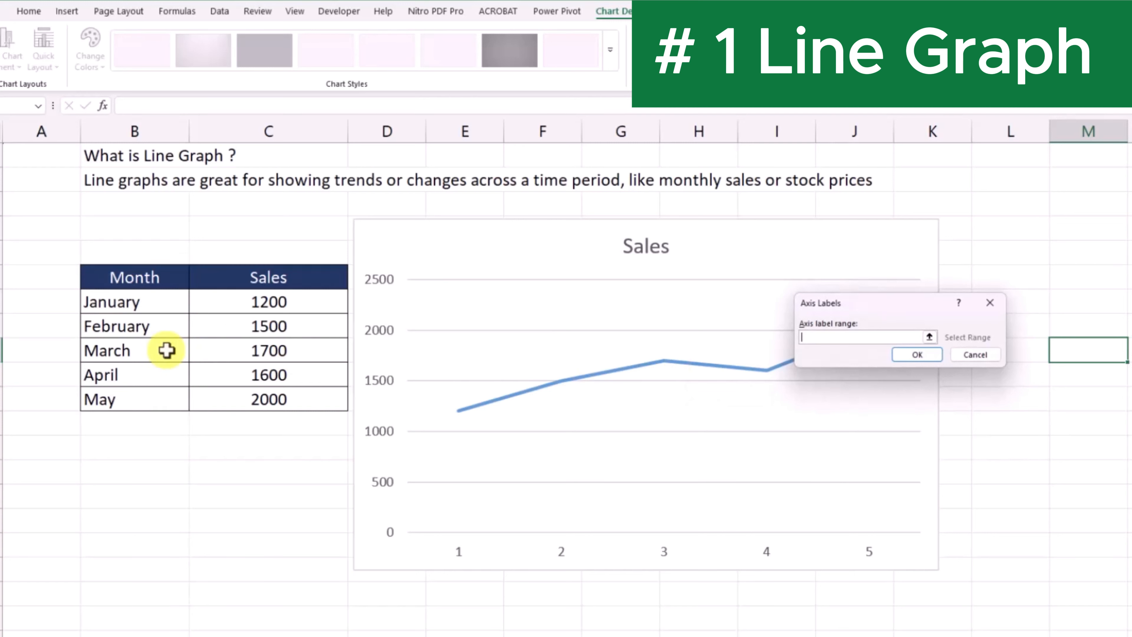
pyautogui.moveTo(131, 303); pyautogui.dragTo(121, 396)
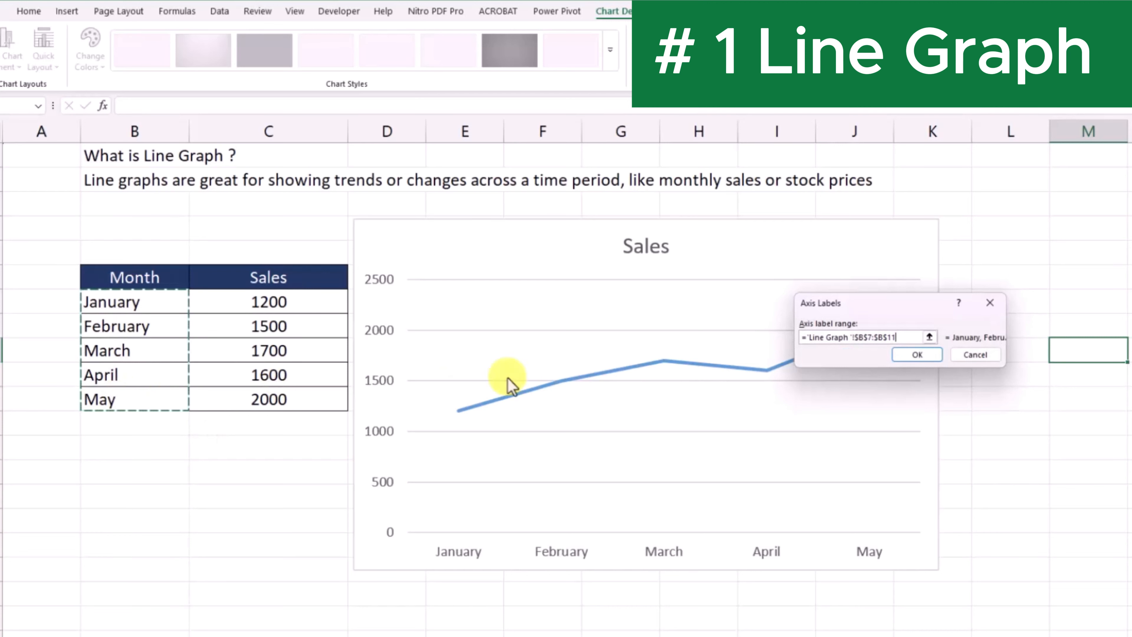
pyautogui.click(915, 356)
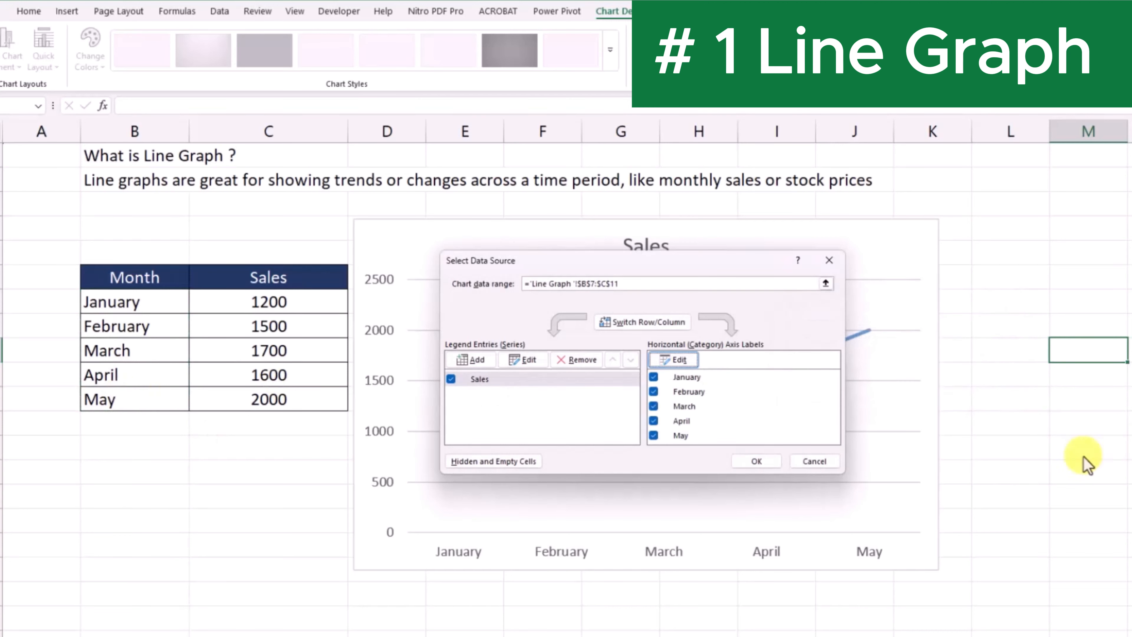
pyautogui.click(756, 464)
pyautogui.click(1129, 468)
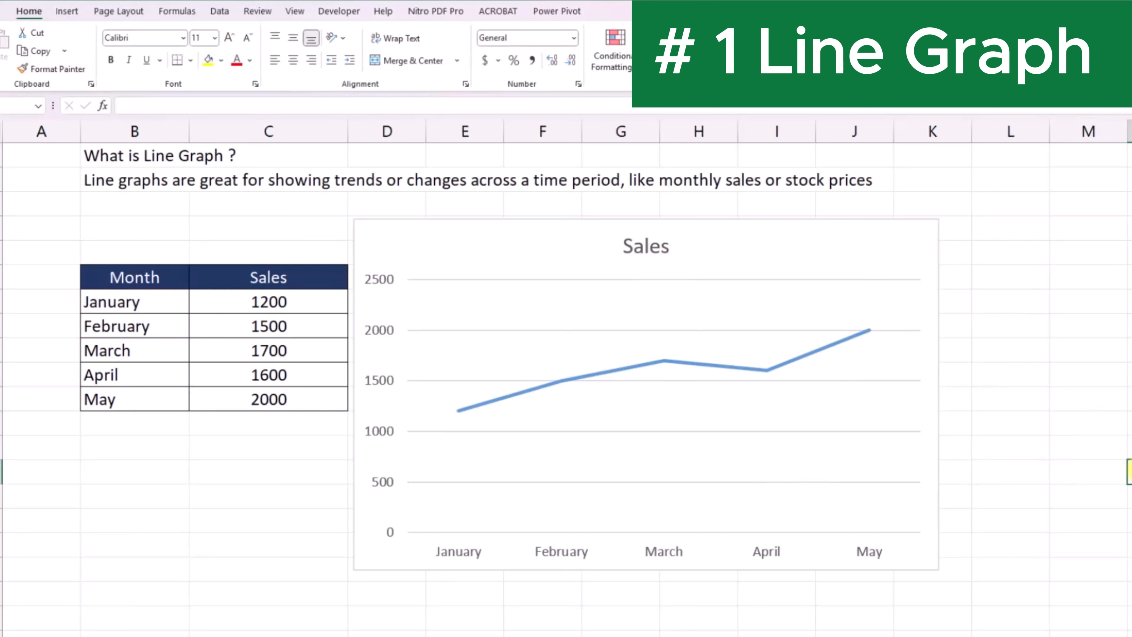
# Shrink the Sales line chart from its upper-left corner and move it up beside the data table
pyautogui.click(836, 245)
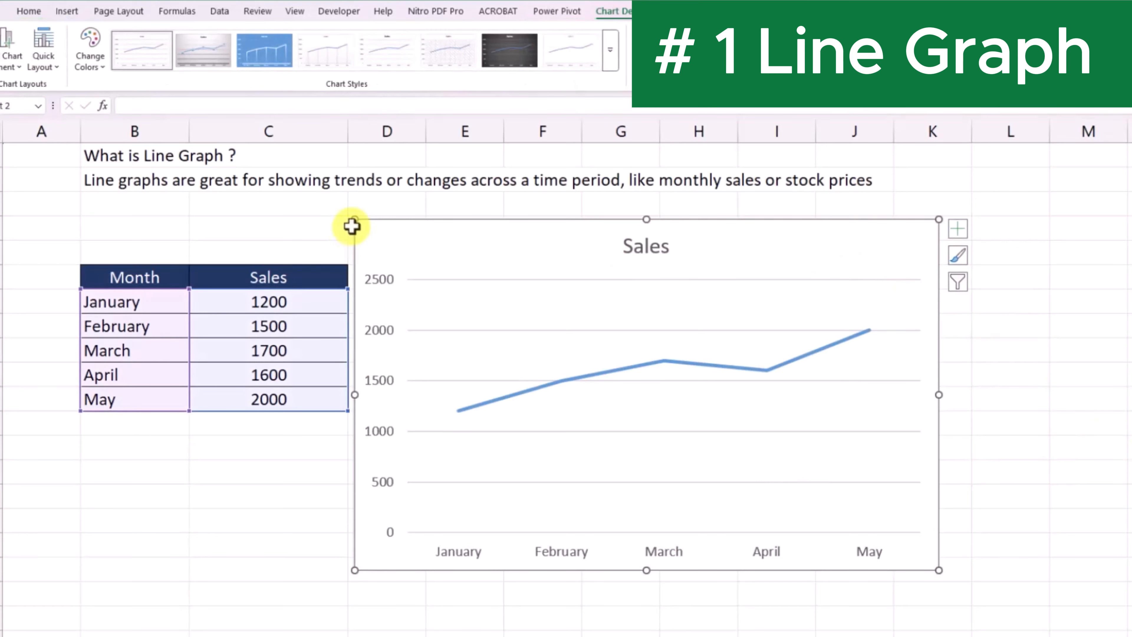
pyautogui.moveTo(354, 220); pyautogui.dragTo(403, 271)
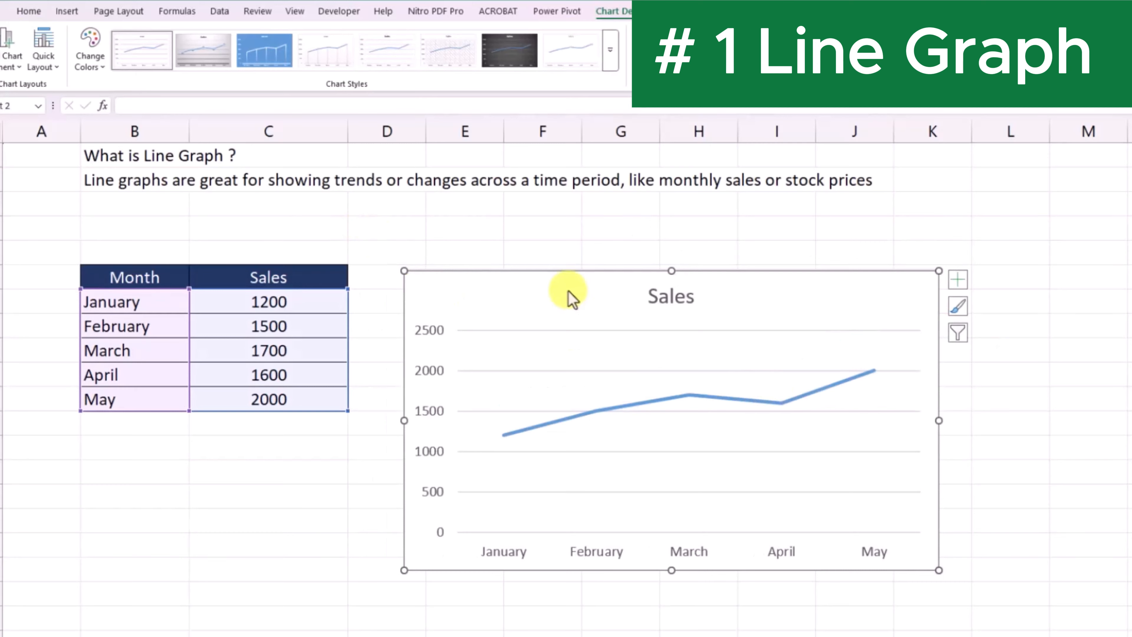
pyautogui.moveTo(568, 291); pyautogui.dragTo(555, 247)
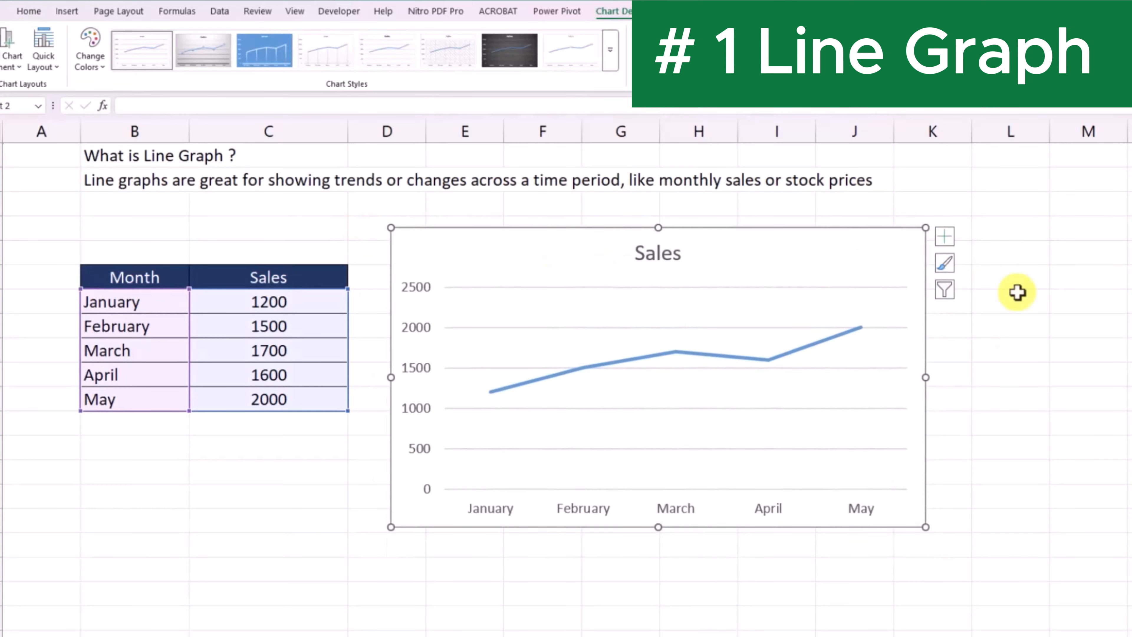
# Add data labels to the Sales line chart
pyautogui.click(944, 239)
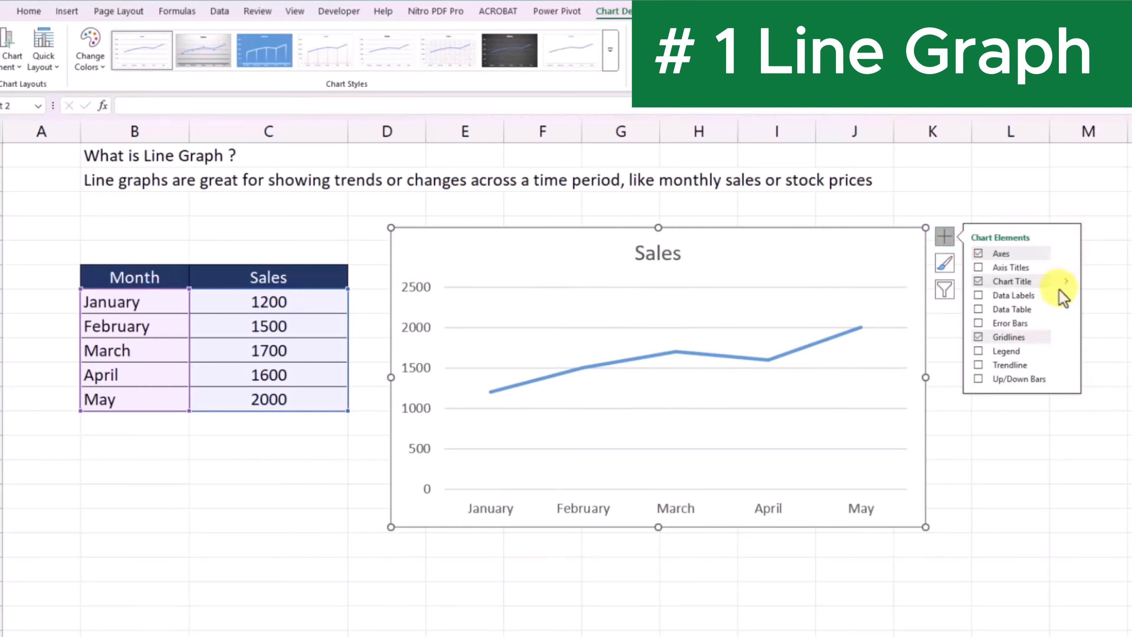
pyautogui.click(979, 296)
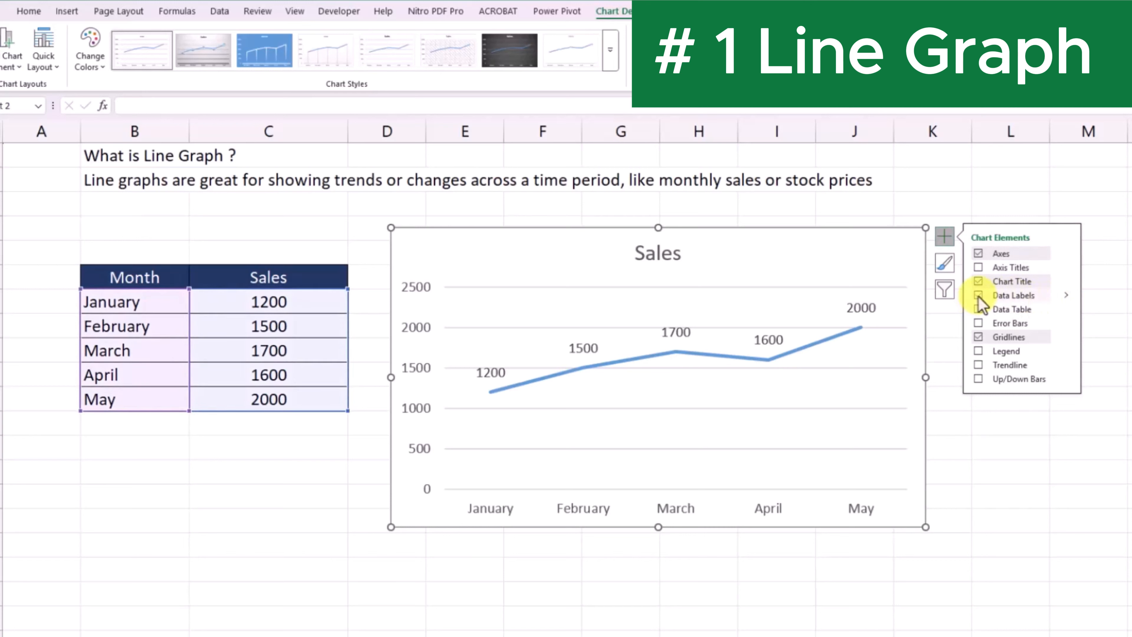
# Try out a data table and error bars on the Sales line chart, removing each one again
pyautogui.click(979, 309)
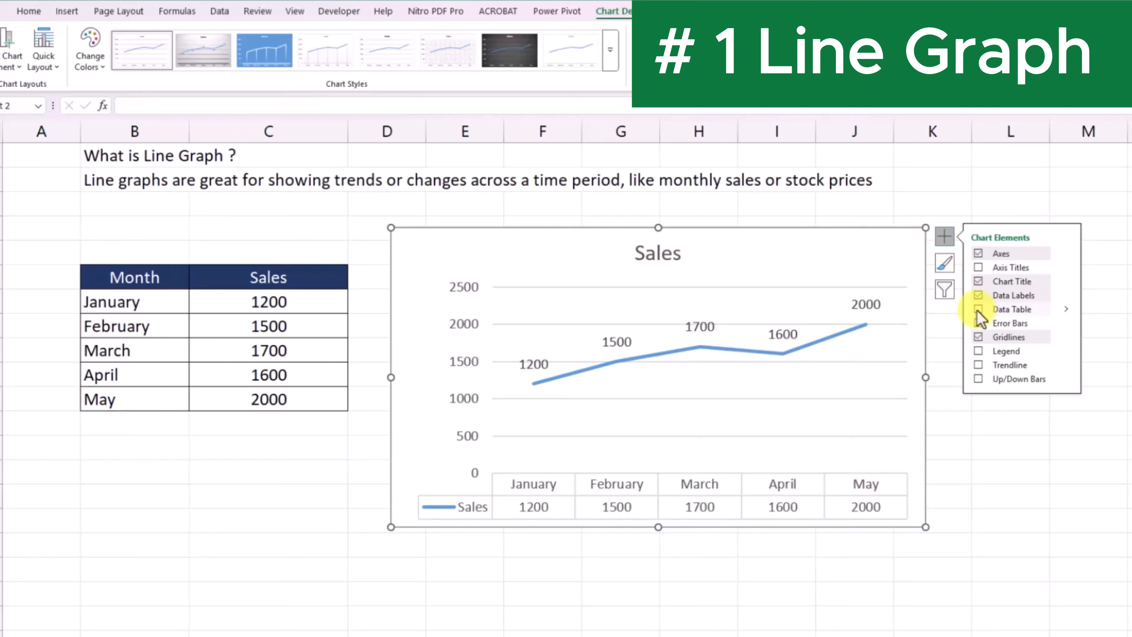
pyautogui.click(978, 309)
pyautogui.click(979, 322)
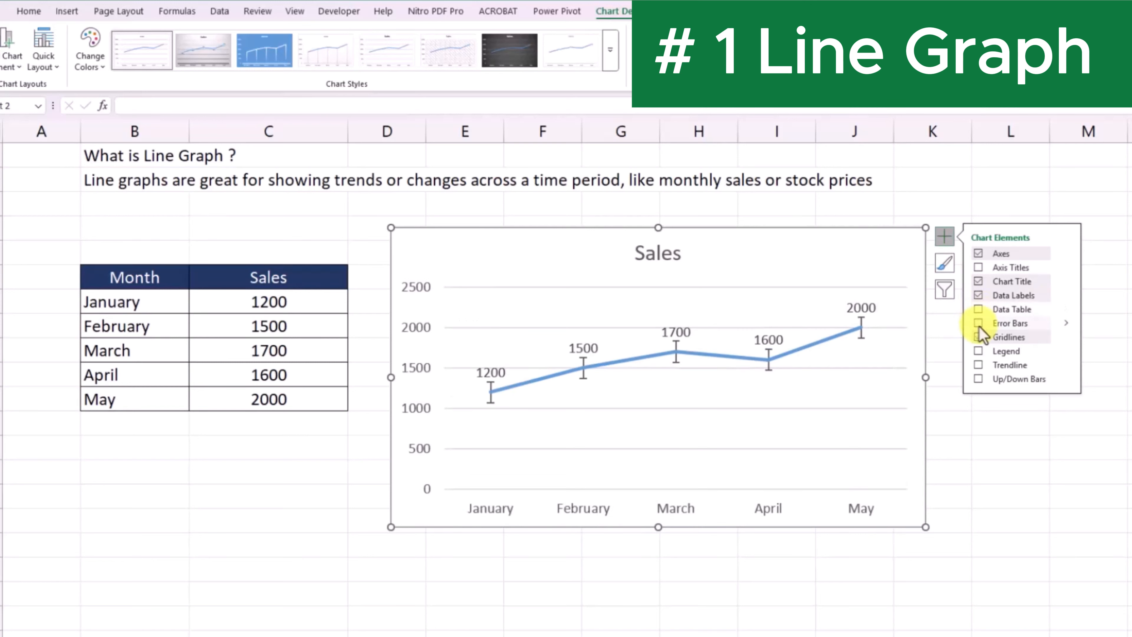
pyautogui.click(979, 324)
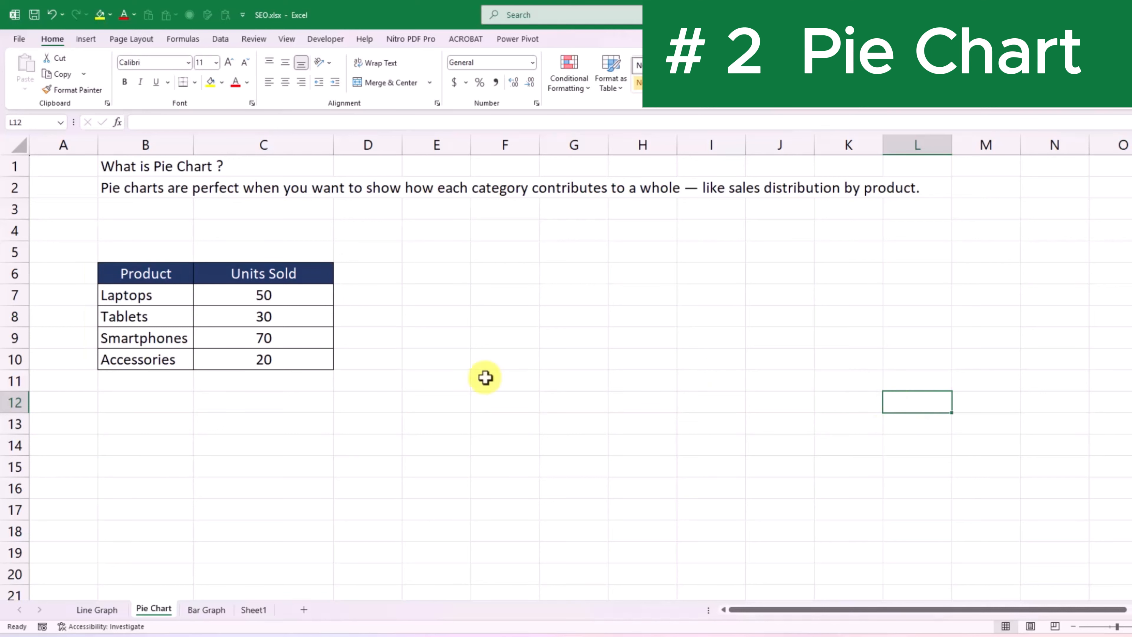
# Insert a 2-D pie chart from the product data in B7:C10 and move it slightly away from the table
pyautogui.moveTo(109, 295); pyautogui.dragTo(235, 354)
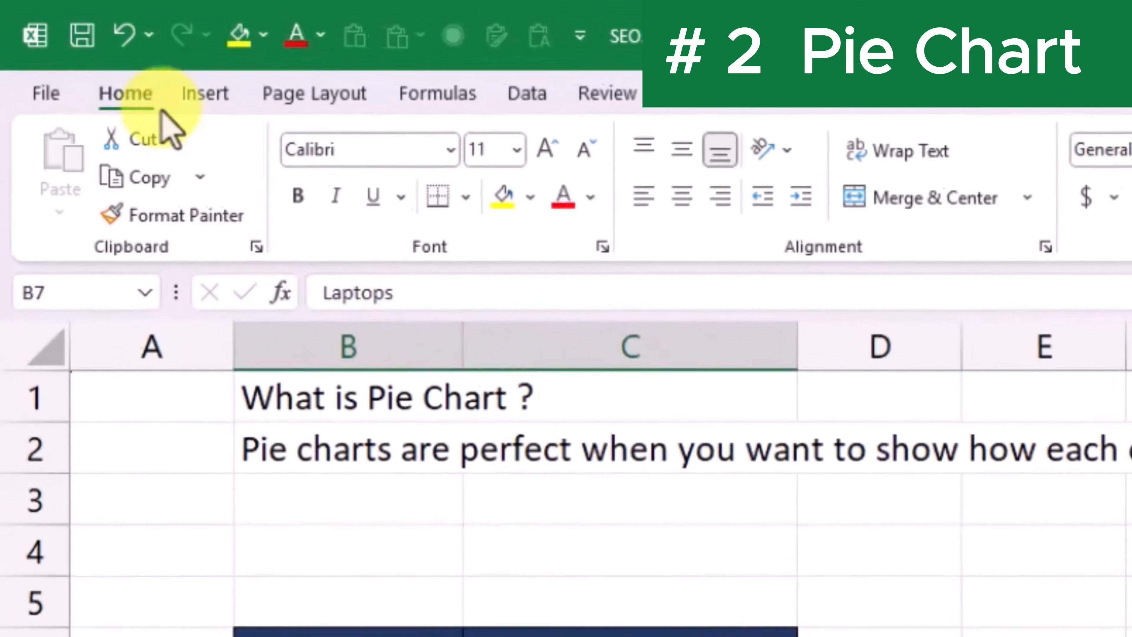
pyautogui.click(76, 36)
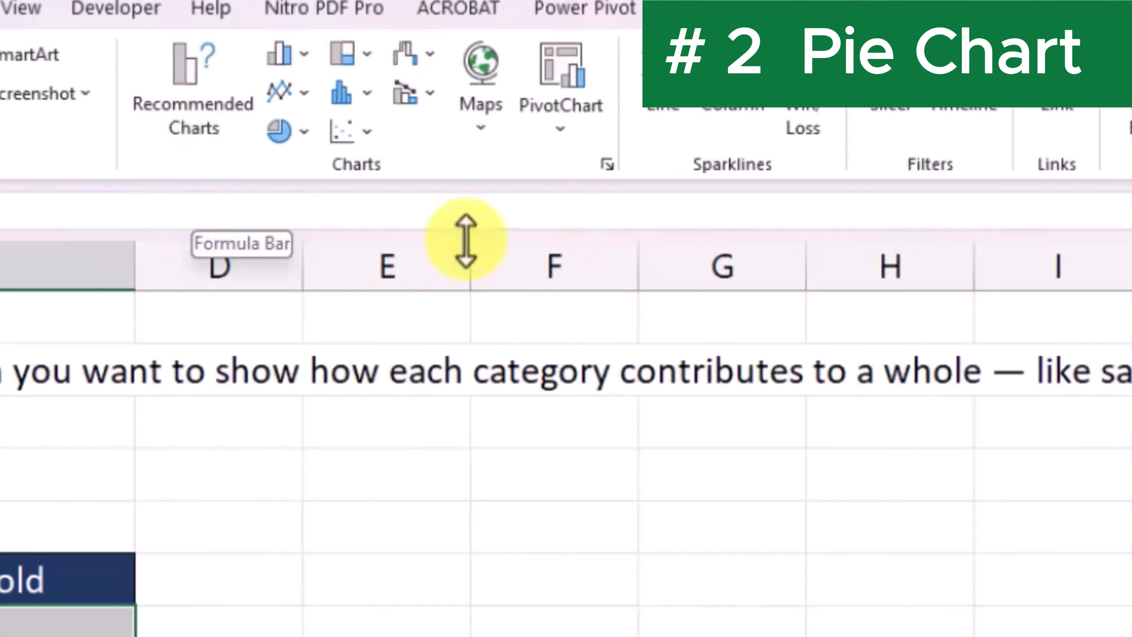
pyautogui.click(303, 132)
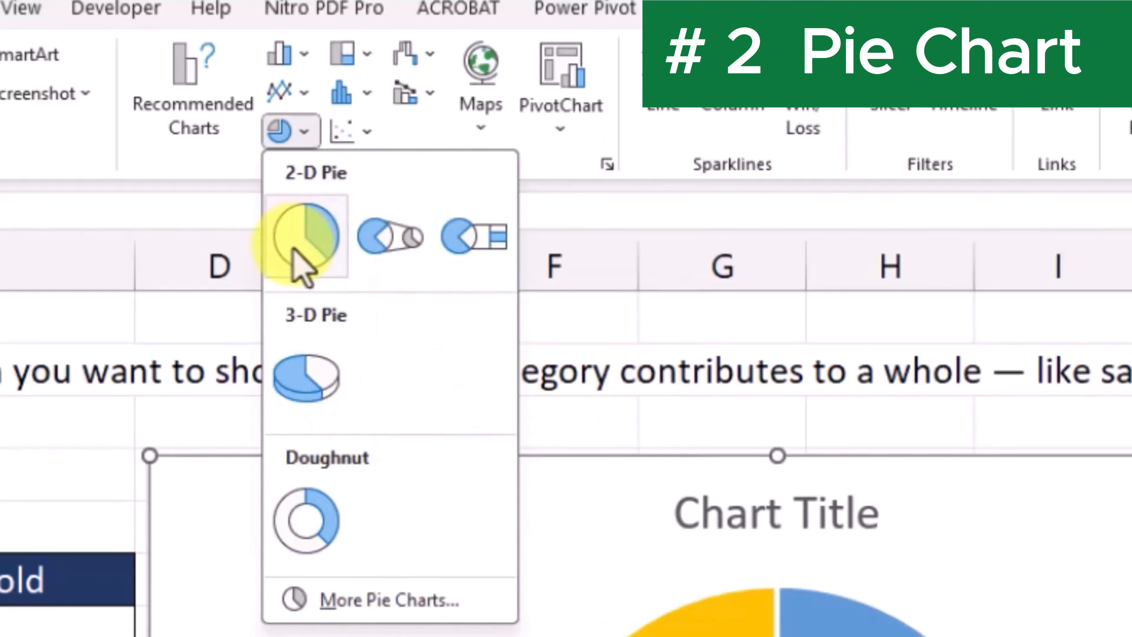
pyautogui.click(307, 243)
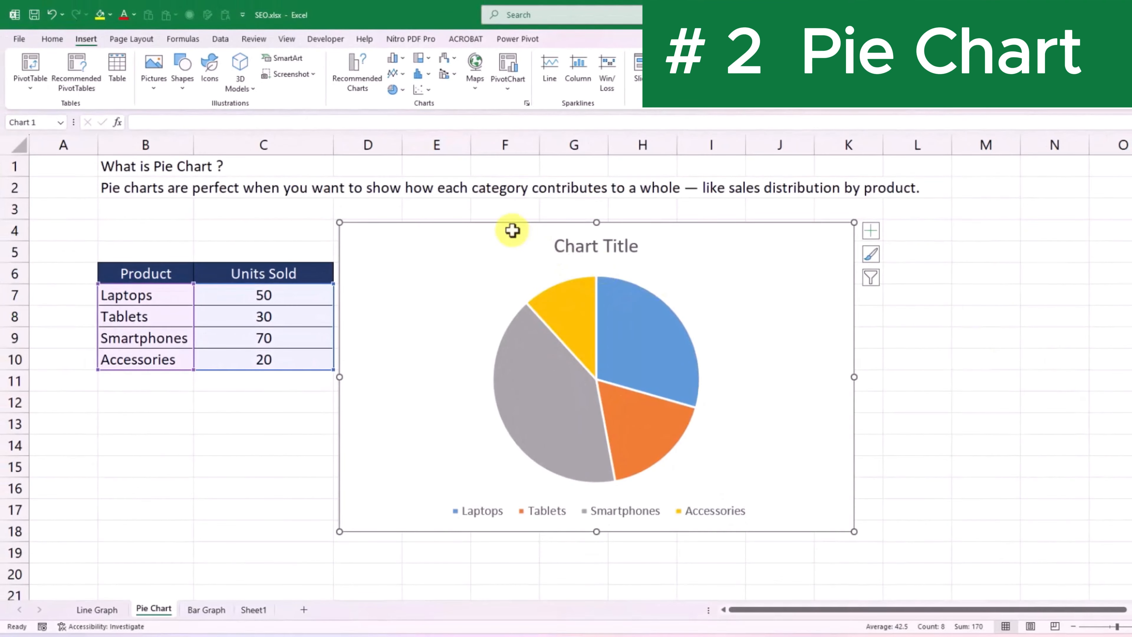
pyautogui.moveTo(510, 228); pyautogui.dragTo(534, 226)
pyautogui.click(1032, 314)
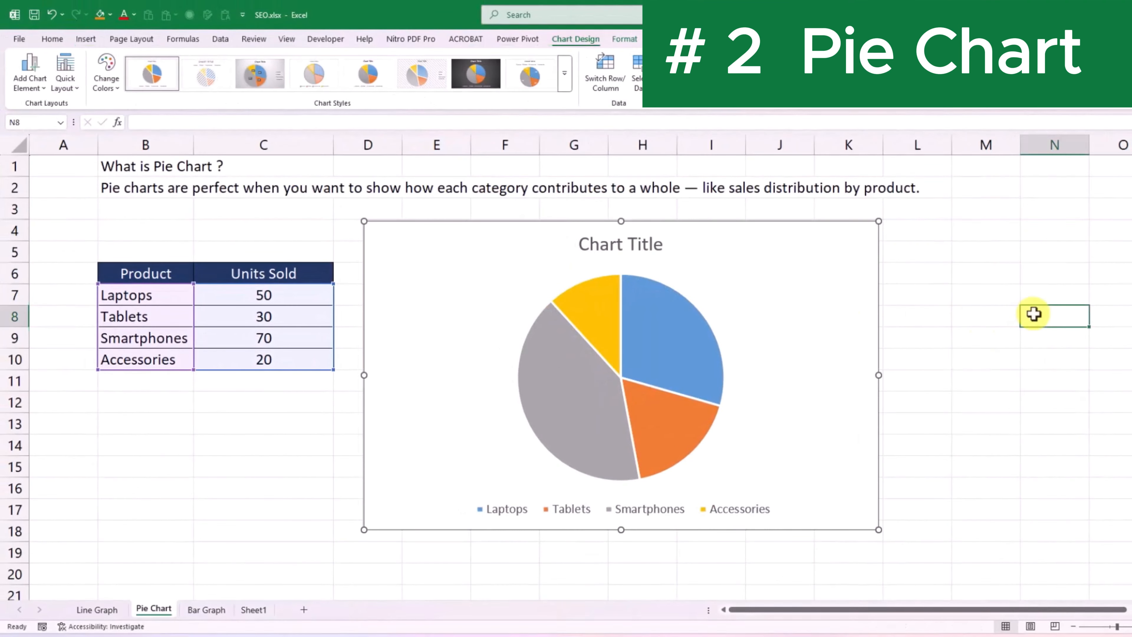
# Replace the pie chart's placeholder title with "United Sold"
pyautogui.click(788, 246)
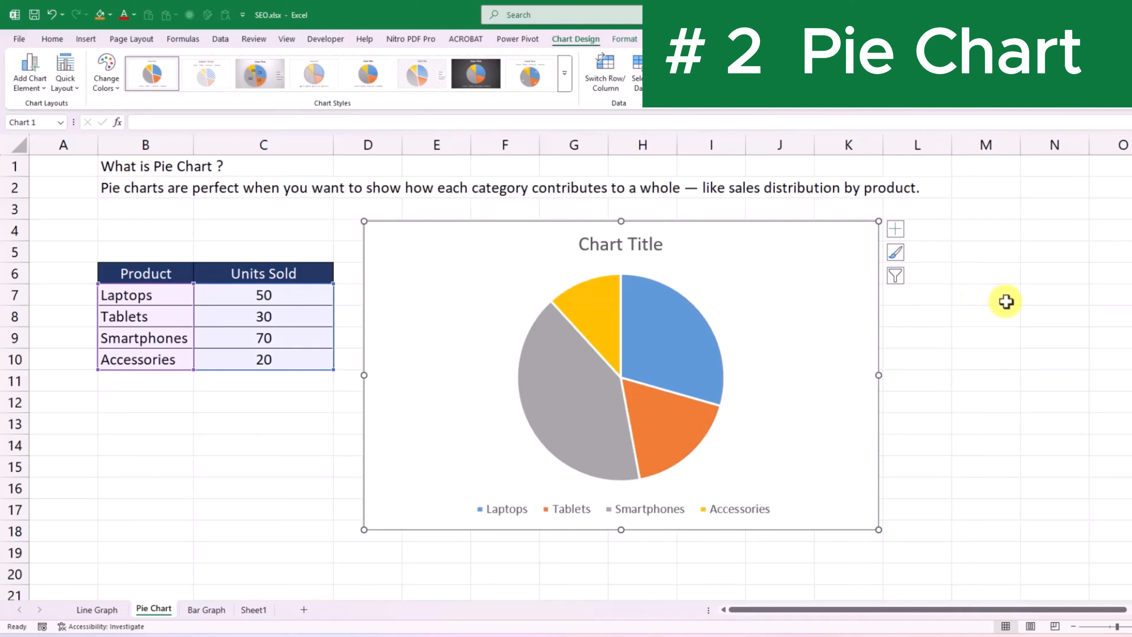
pyautogui.doubleClick(601, 246)
pyautogui.moveTo(578, 244); pyautogui.dragTo(665, 244)
pyautogui.moveTo(578, 290)
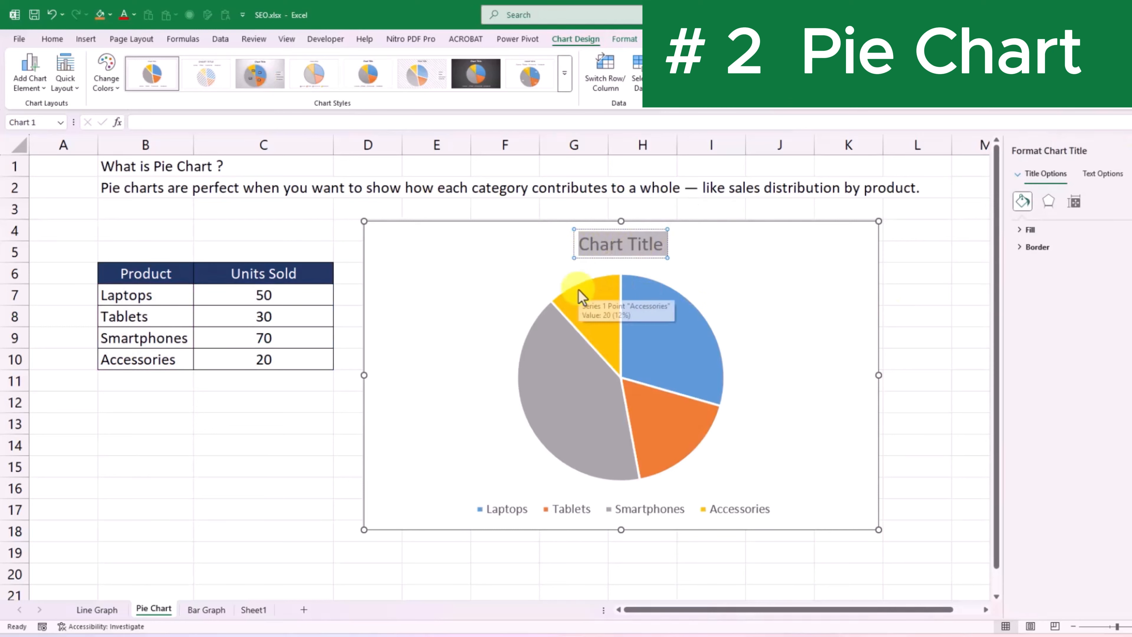
pyautogui.write('United')
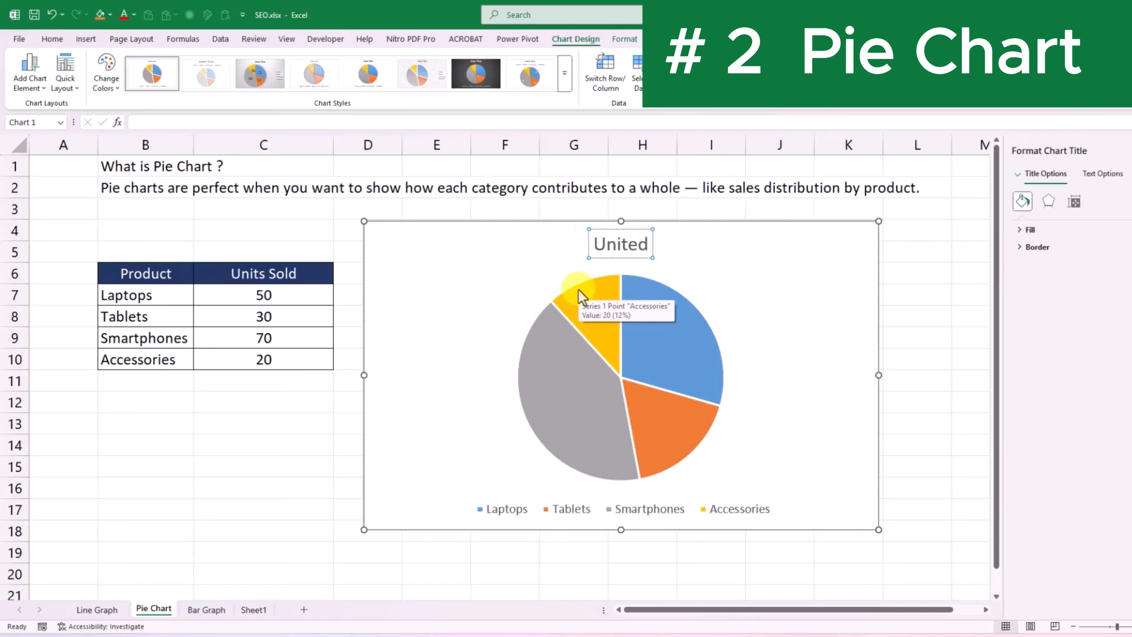
pyautogui.write(' Sold')
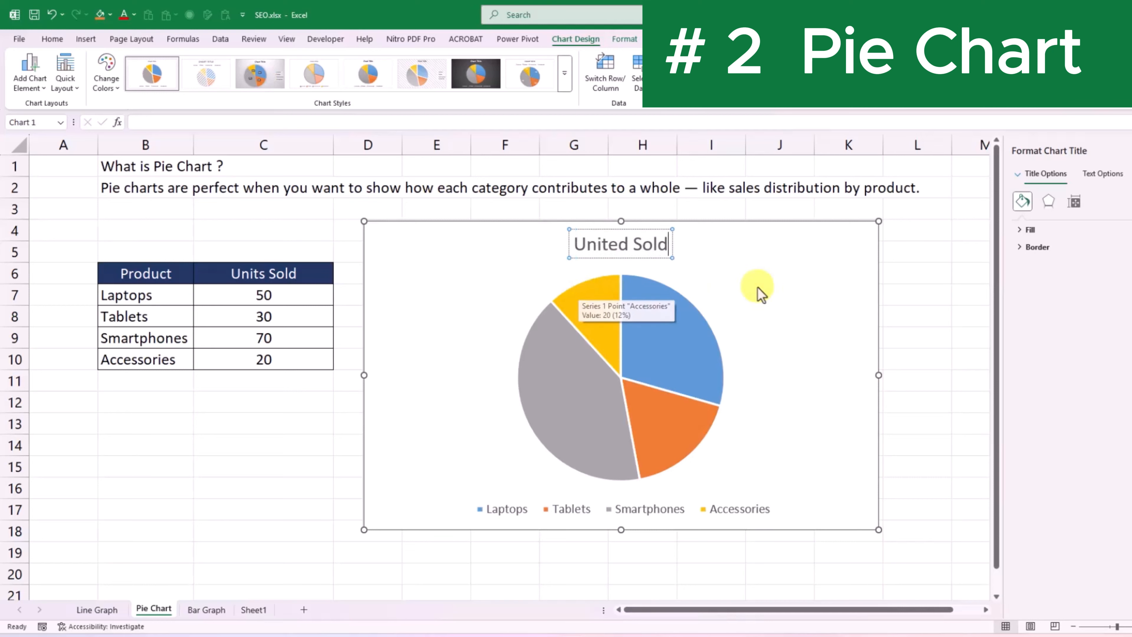
pyautogui.click(902, 278)
# Add data labels to the slices of the United Sold pie chart
pyautogui.click(713, 231)
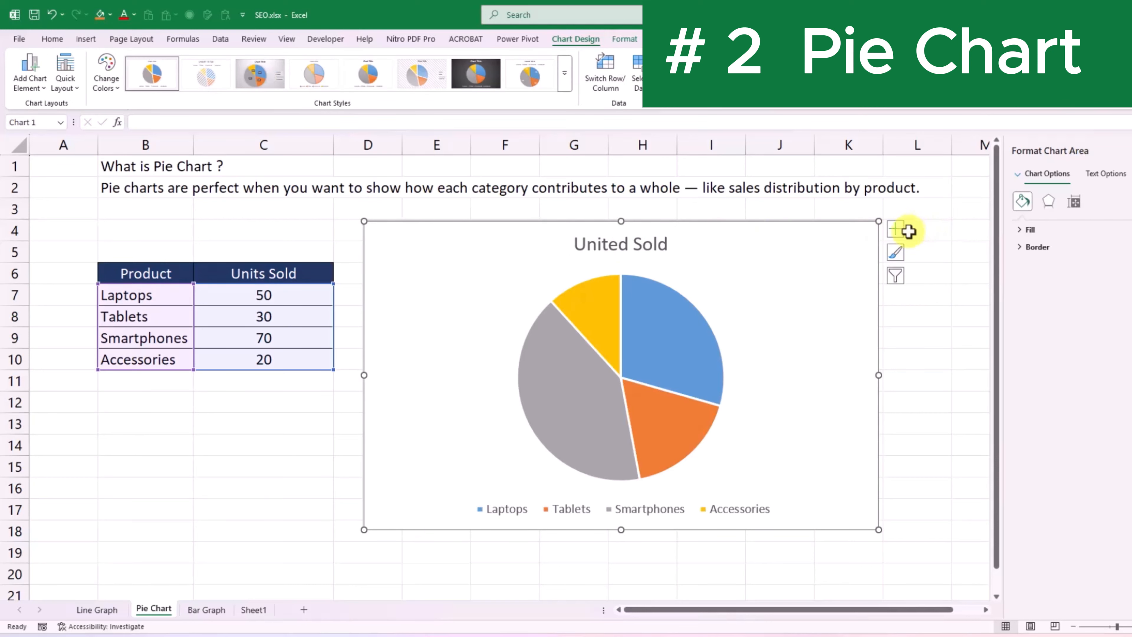
pyautogui.click(897, 230)
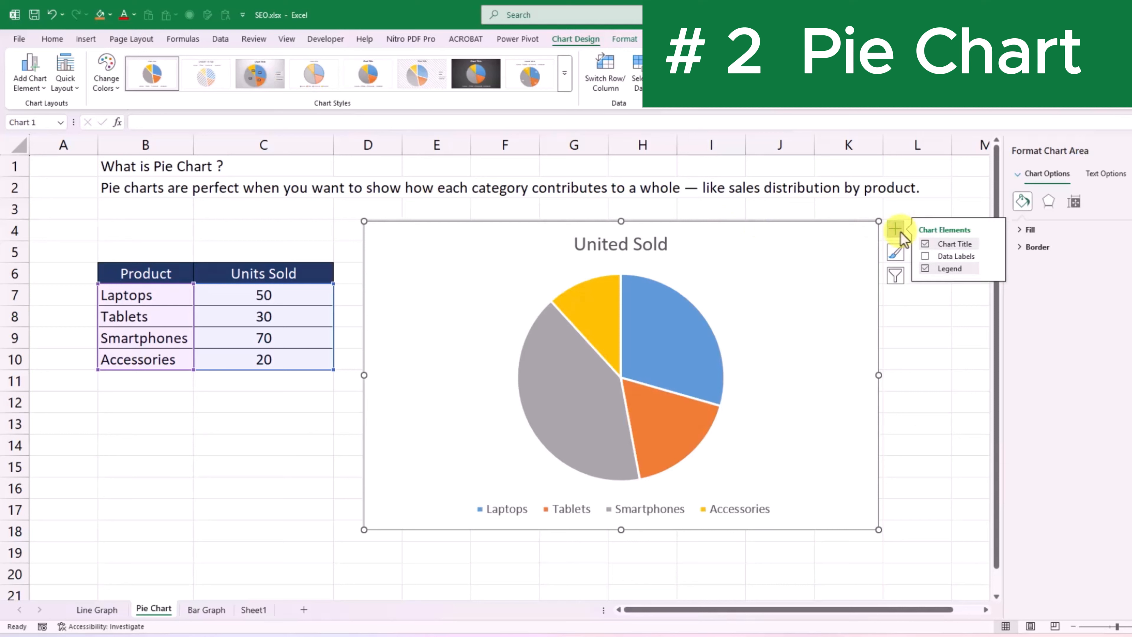
pyautogui.click(926, 257)
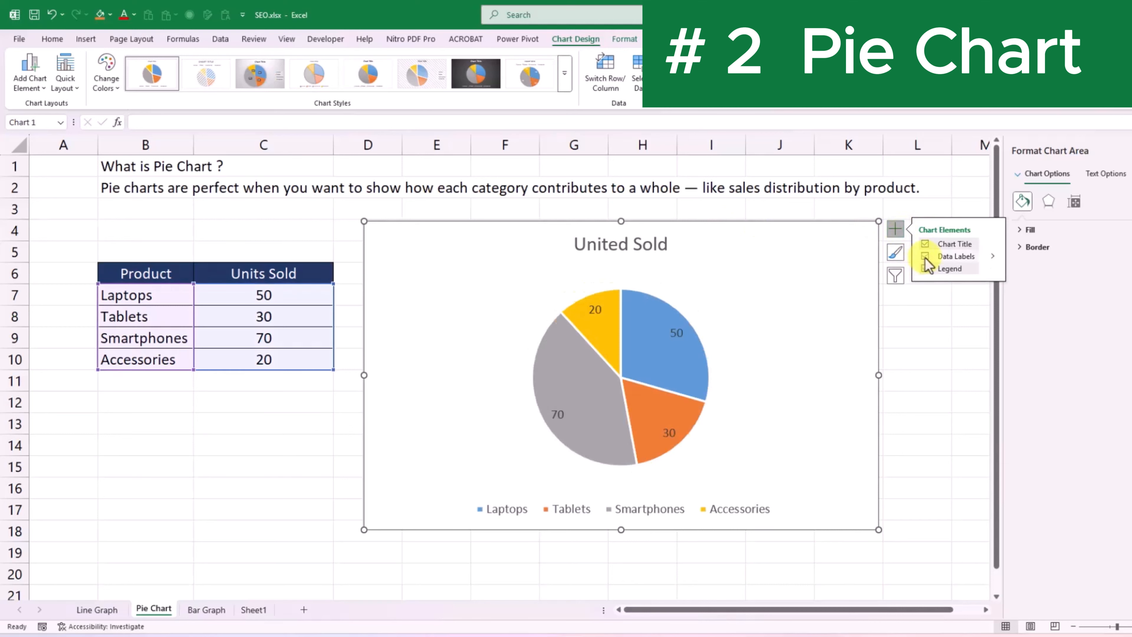